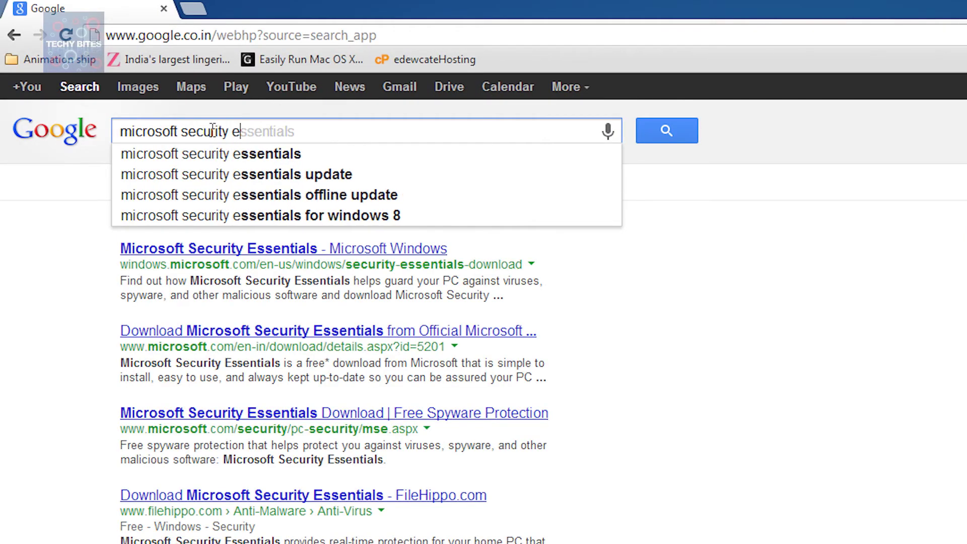
Step: Search Google for Microsoft Security Essentials, open its page, then search 'windows malicious software removal tool'
{"action": "type", "text": "ssentials"}
{"action": "left_click", "coordinate": [130, 210]}
{"action": "left_click", "coordinate": [378, 250]}
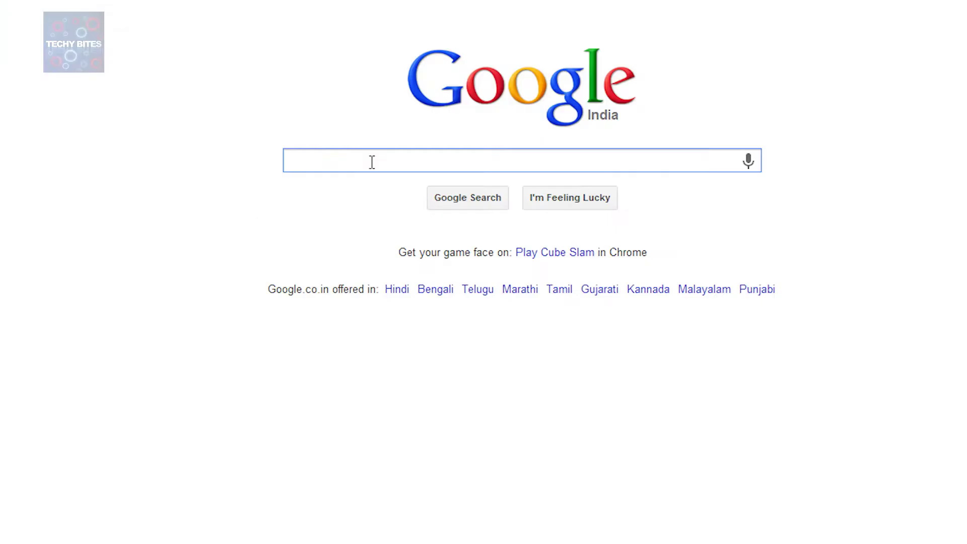
{"action": "type", "text": "windows m"}
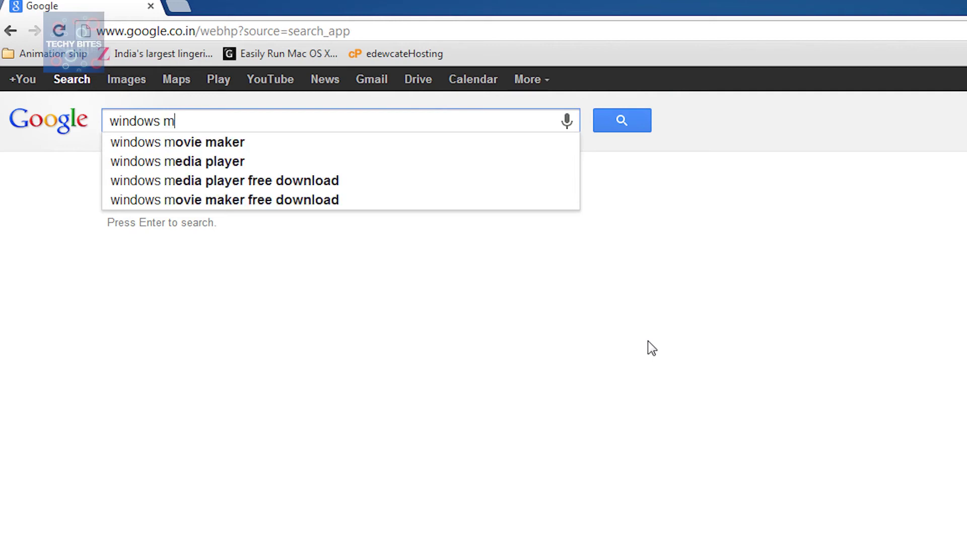
{"action": "type", "text": "alicious software removal tool"}
{"action": "key", "text": "Return"}
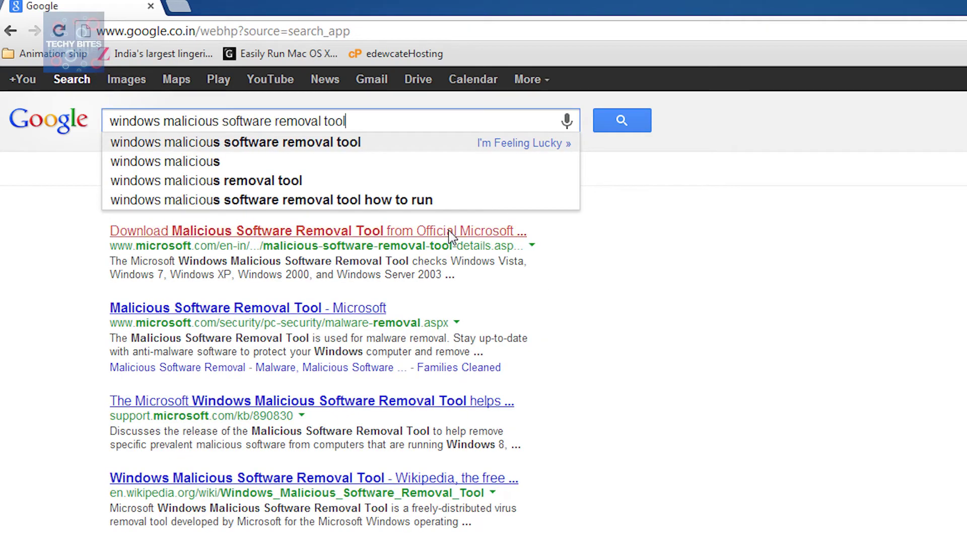
Step: Download the Malicious Software Removal Tool from Download Center, declining the survey, and launch it
{"action": "left_click", "coordinate": [212, 226]}
{"action": "left_click", "coordinate": [447, 161]}
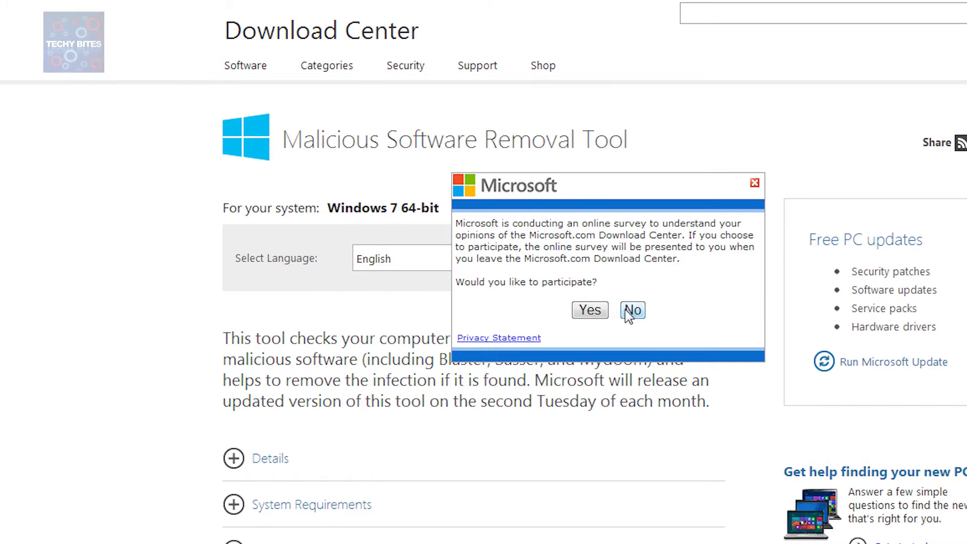
{"action": "left_click", "coordinate": [573, 308]}
{"action": "left_click", "coordinate": [641, 267]}
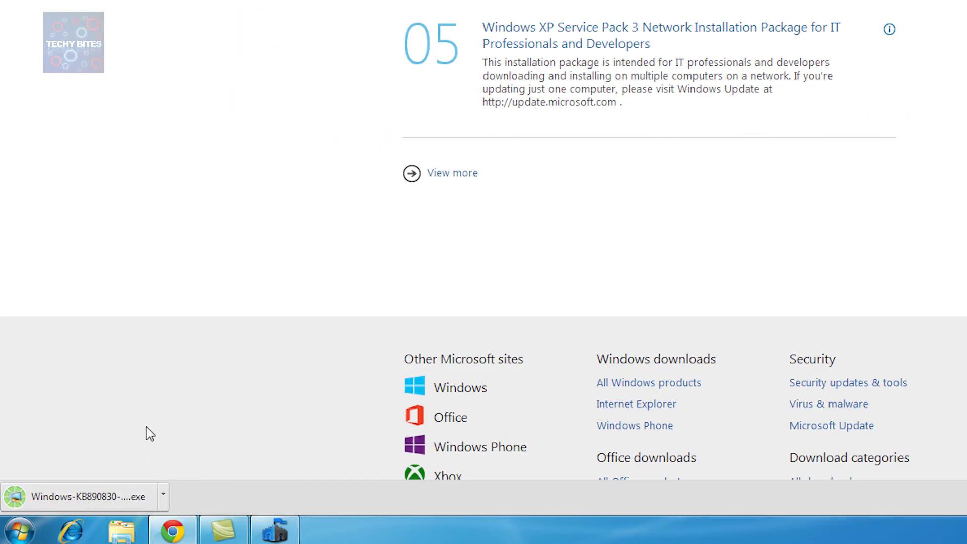
{"action": "left_click", "coordinate": [71, 508]}
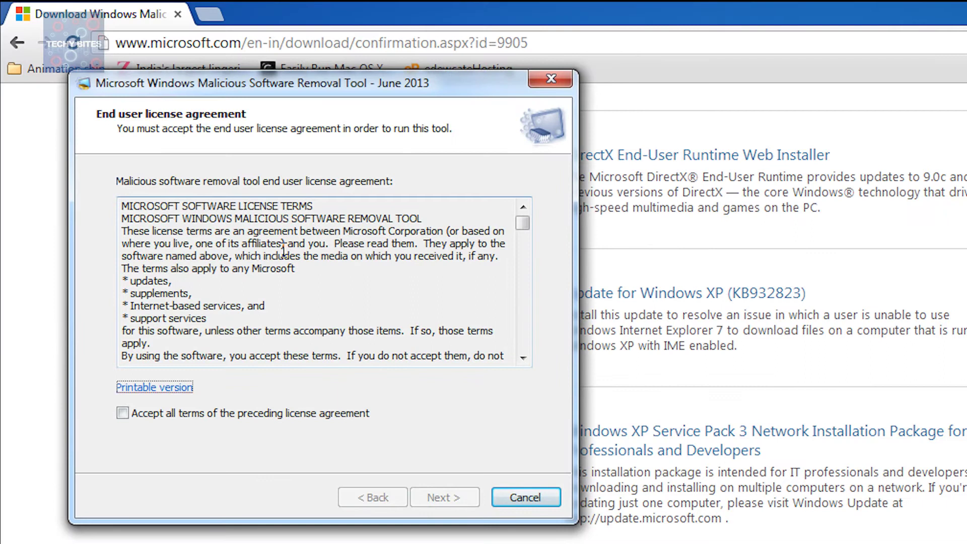
Step: Accept the removal tool's license terms and proceed to the scan
{"action": "scroll", "coordinate": [312, 282], "scroll_direction": "down", "scroll_amount": 10}
{"action": "left_click", "coordinate": [122, 413]}
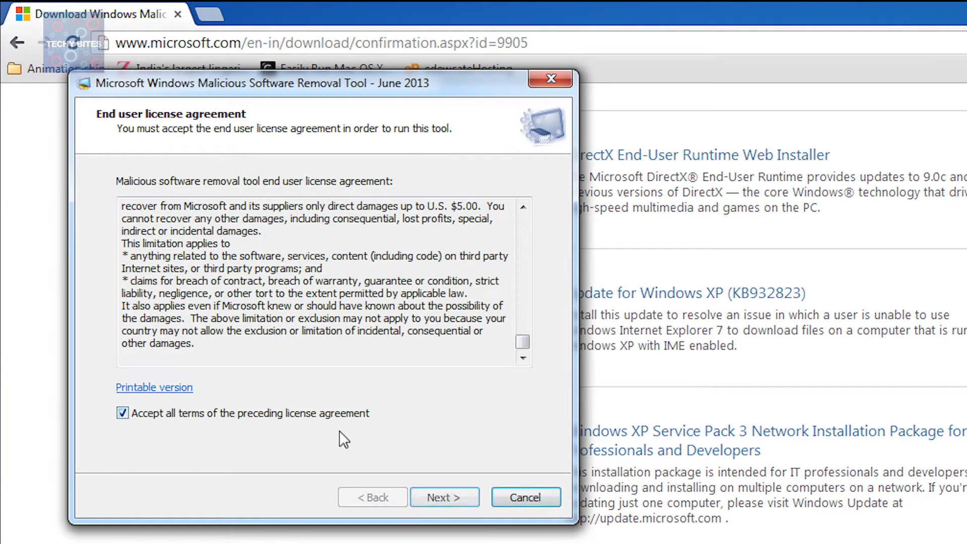
{"action": "left_click", "coordinate": [443, 498]}
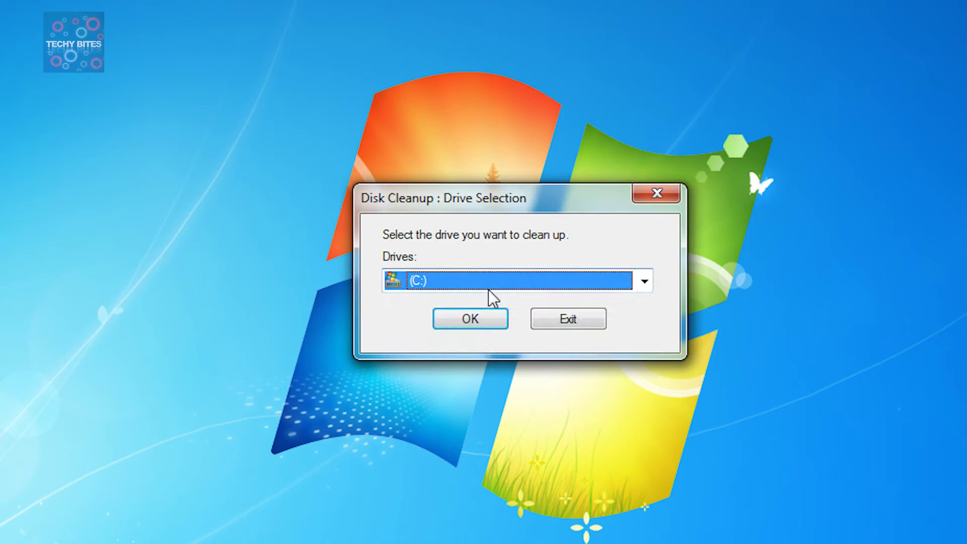
Step: Analyze drive C: and tick Offline Webpages and Recycle Bin for cleanup
{"action": "left_click", "coordinate": [476, 317]}
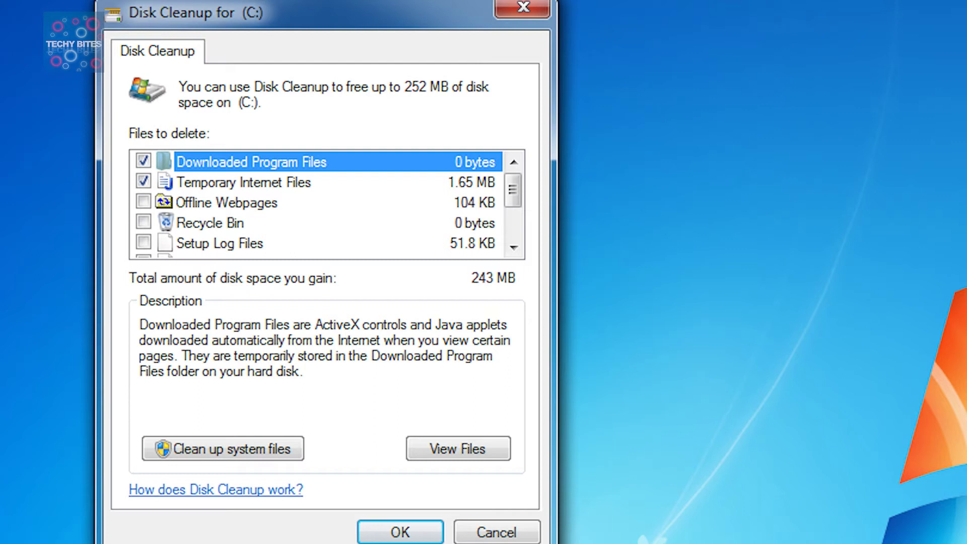
{"action": "left_click", "coordinate": [143, 202]}
{"action": "left_click", "coordinate": [143, 223]}
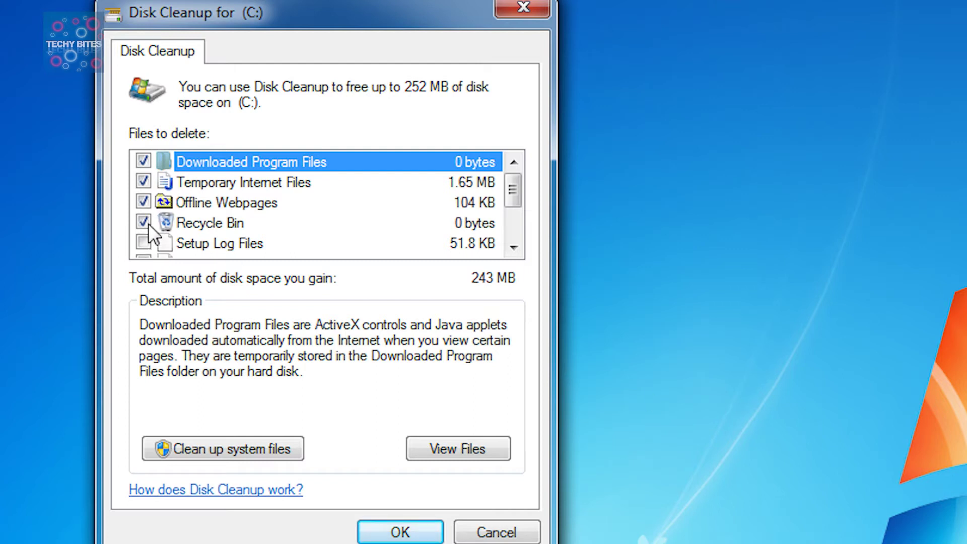
{"action": "scroll", "coordinate": [518, 201], "scroll_direction": "down", "scroll_amount": 1}
{"action": "left_click_drag", "start_coordinate": [518, 201], "coordinate": [522, 212]}
Step: Also tick Temporary files and both archived error report categories, then permanently delete the files
{"action": "left_click", "coordinate": [143, 202]}
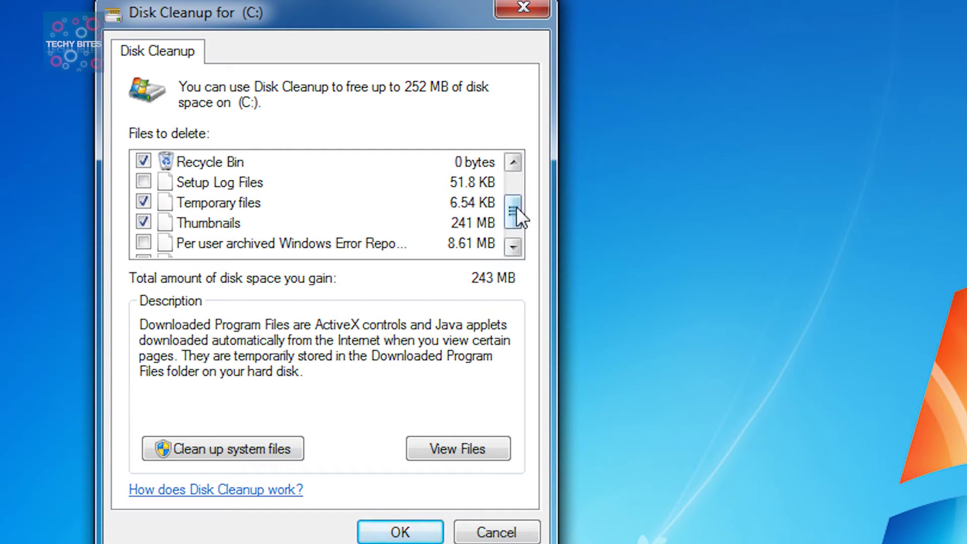
{"action": "scroll", "coordinate": [518, 210], "scroll_direction": "down", "scroll_amount": 1}
{"action": "left_click", "coordinate": [143, 223]}
{"action": "left_click", "coordinate": [144, 243]}
{"action": "left_click", "coordinate": [396, 529]}
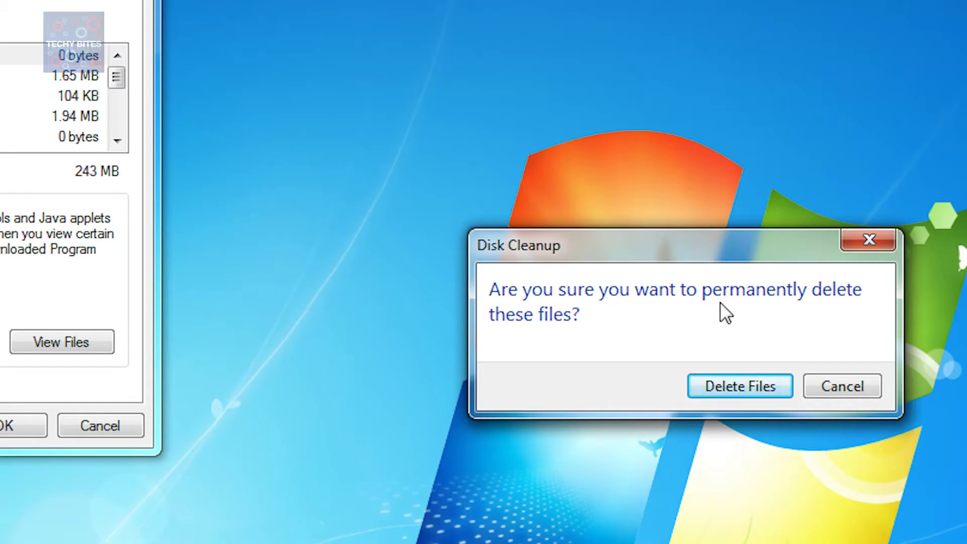
{"action": "left_click", "coordinate": [778, 386]}
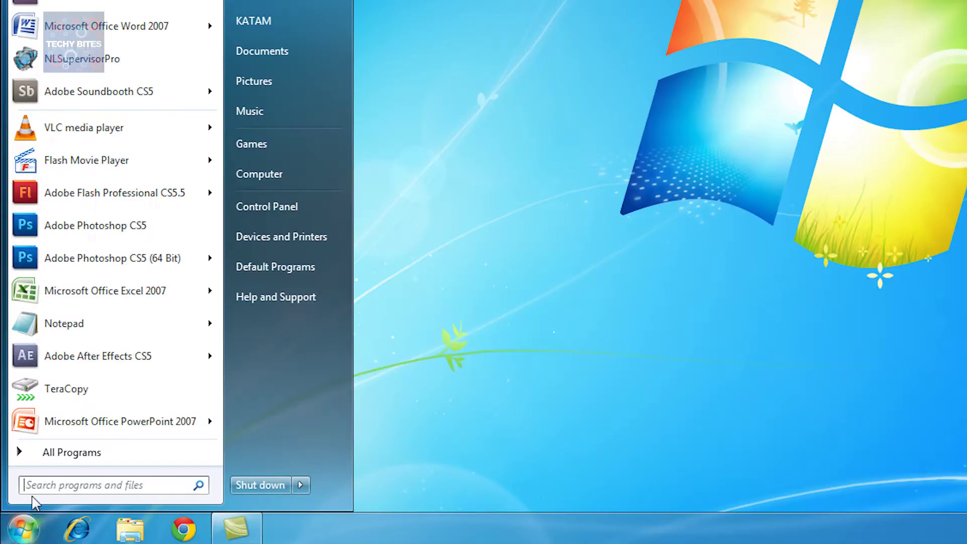
Step: Open Disk Defragmenter via a 'defrag' search and defragment drive C: down to 1% fragmented
{"action": "type", "text": "defrag"}
{"action": "left_click", "coordinate": [76, 37]}
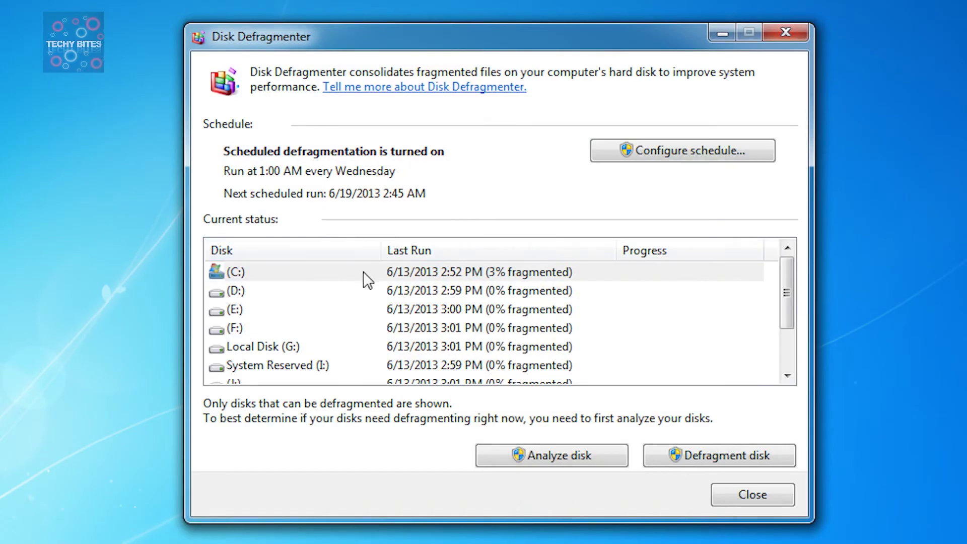
{"action": "left_click", "coordinate": [368, 278]}
{"action": "left_click", "coordinate": [571, 468]}
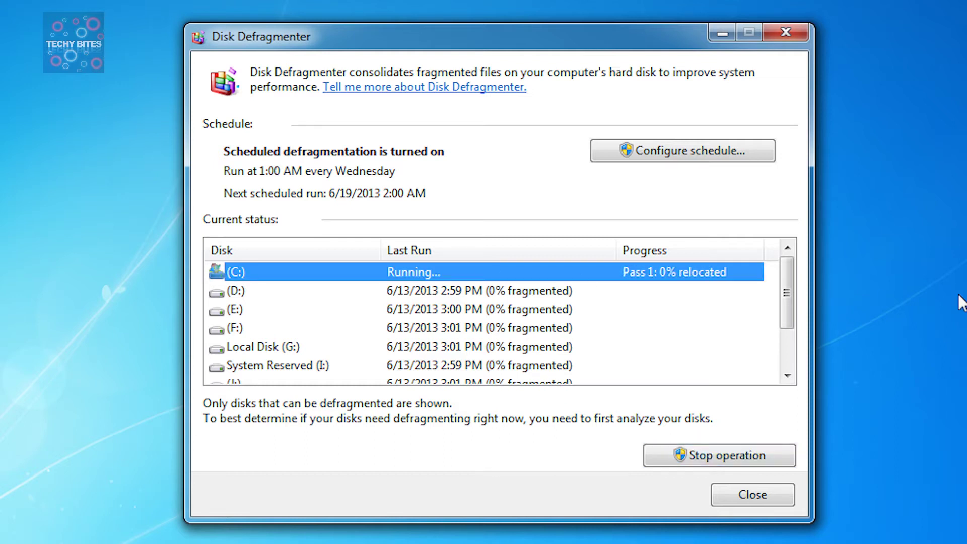
{"action": "left_click", "coordinate": [847, 320]}
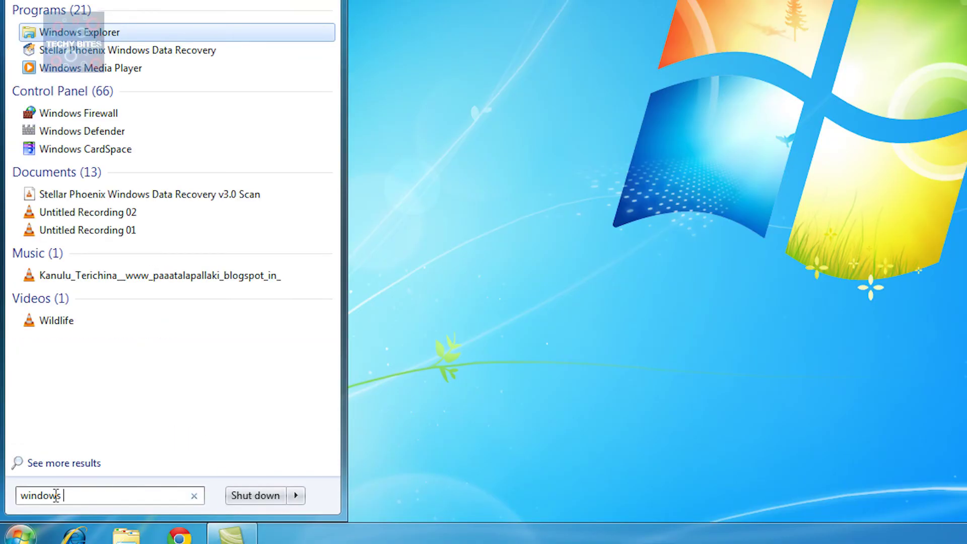
Step: Open Windows Features, uncheck Tablet PC Components, apply it, and choose Restart Later
{"action": "type", "text": "fea"}
{"action": "key", "text": "Return"}
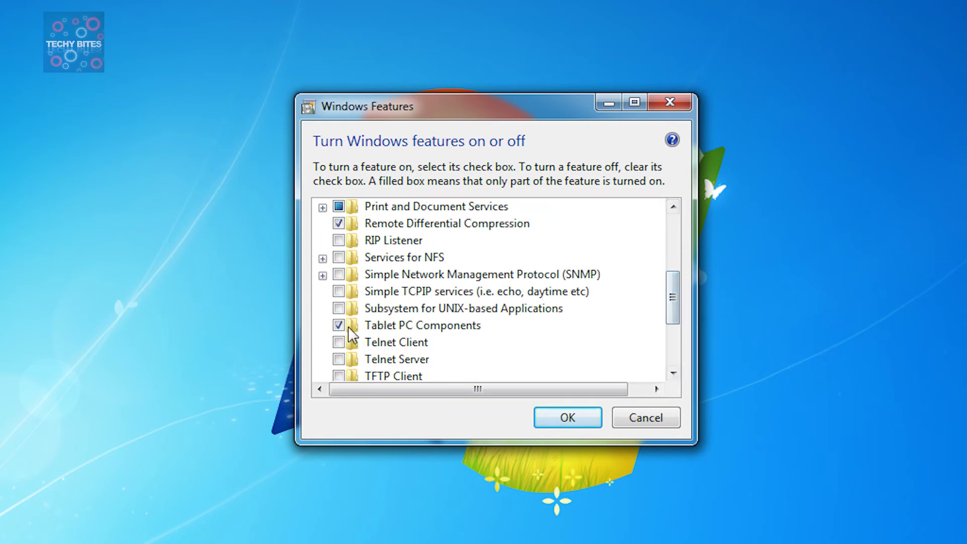
{"action": "left_click", "coordinate": [339, 326]}
{"action": "left_click_drag", "start_coordinate": [673, 297], "coordinate": [690, 366]}
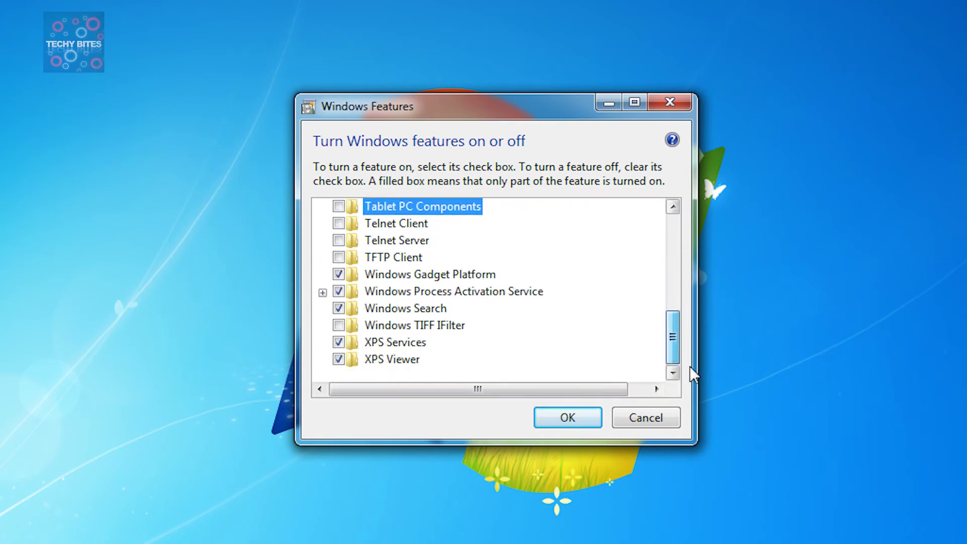
{"action": "left_click", "coordinate": [574, 422]}
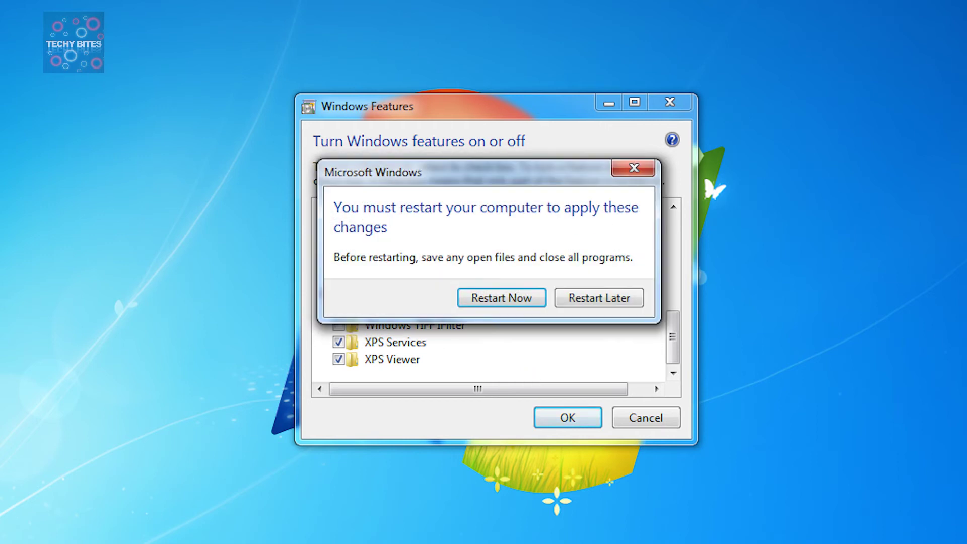
{"action": "left_click", "coordinate": [603, 297]}
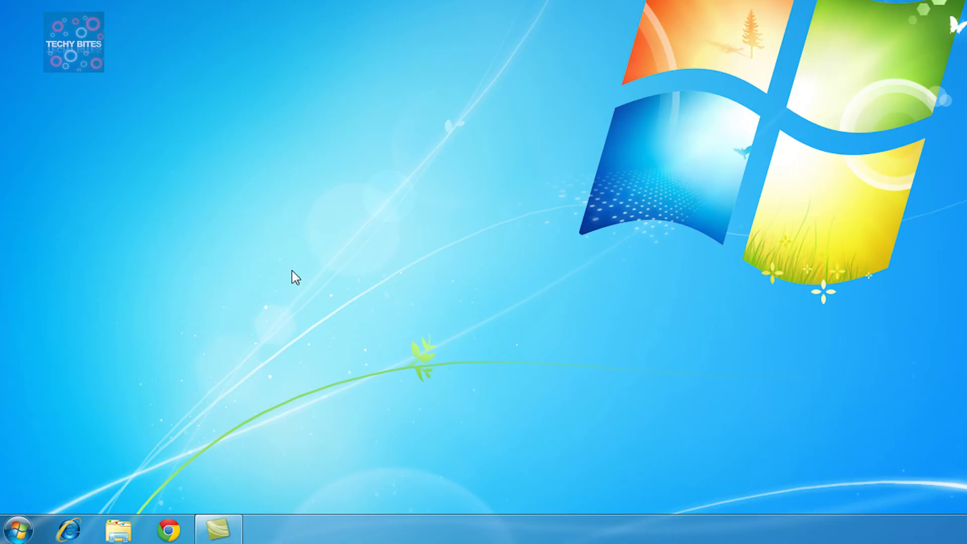
Step: Open the Temp folder by searching %temp% from the Start menu
{"action": "left_click", "coordinate": [18, 530]}
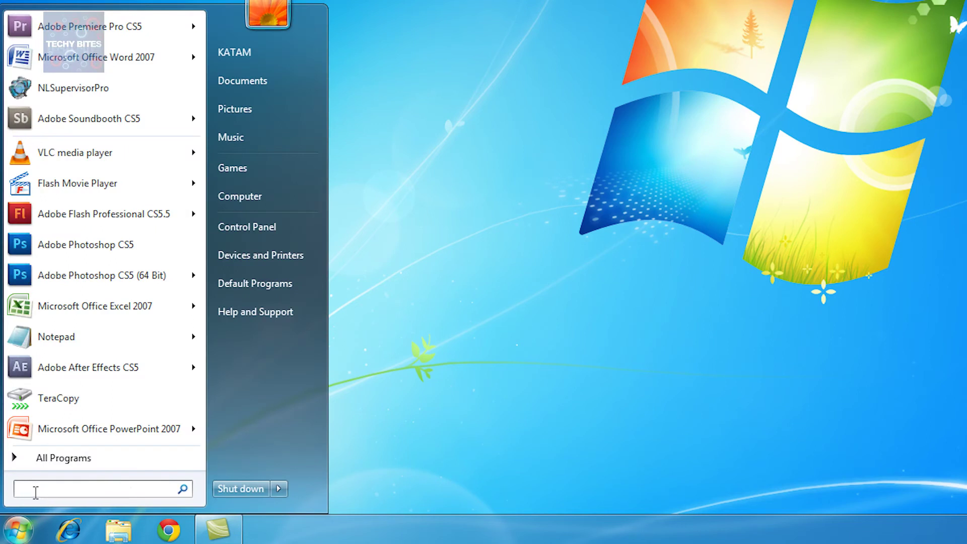
{"action": "type", "text": "%temp"}
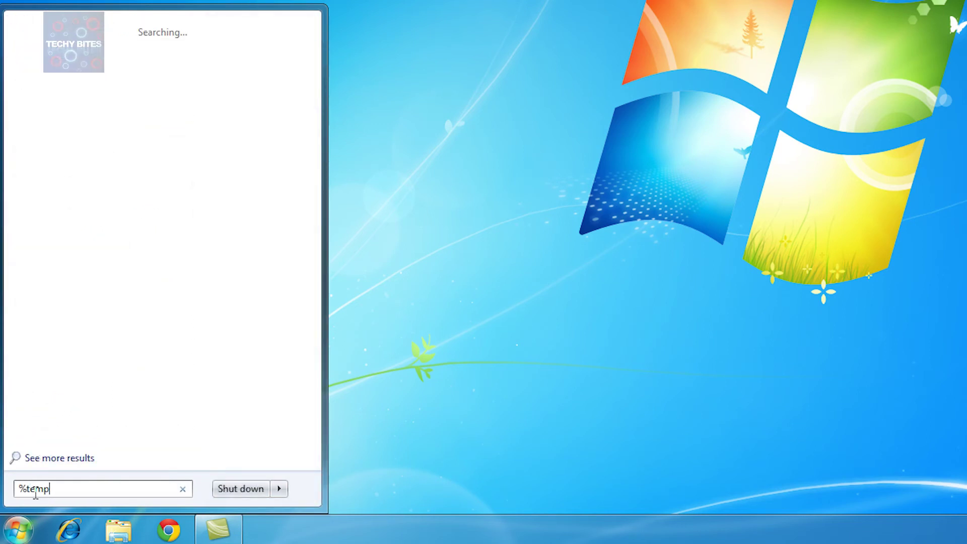
{"action": "type", "text": "%"}
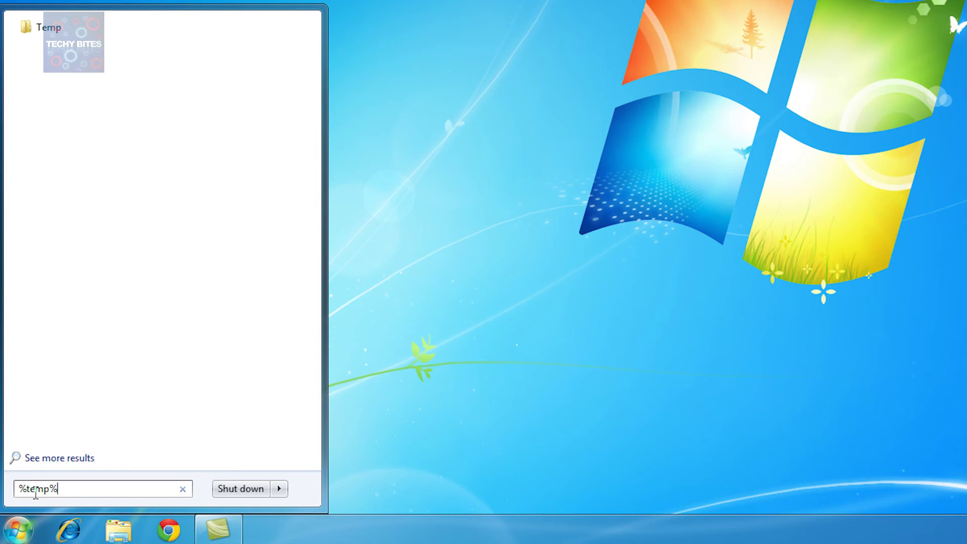
{"action": "key", "text": "Return"}
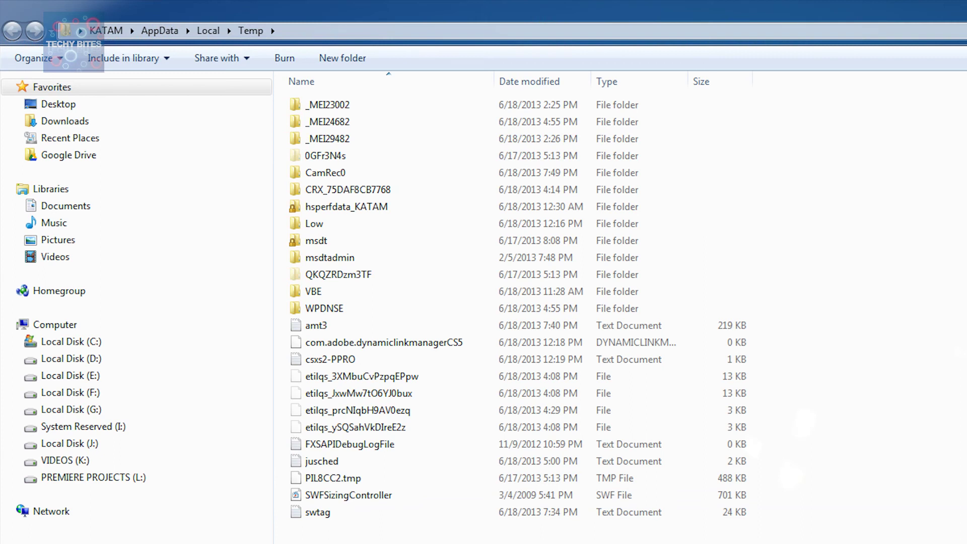
Step: Delete everything in Temp, skipping all files that are still in use
{"action": "key", "text": "ctrl+a"}
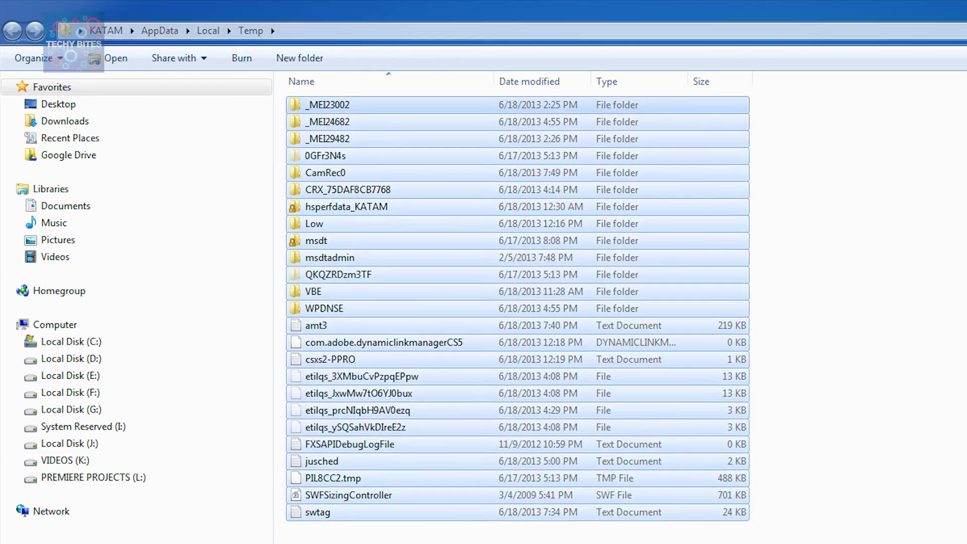
{"action": "key", "text": "shift+Delete"}
{"action": "left_click", "coordinate": [813, 446]}
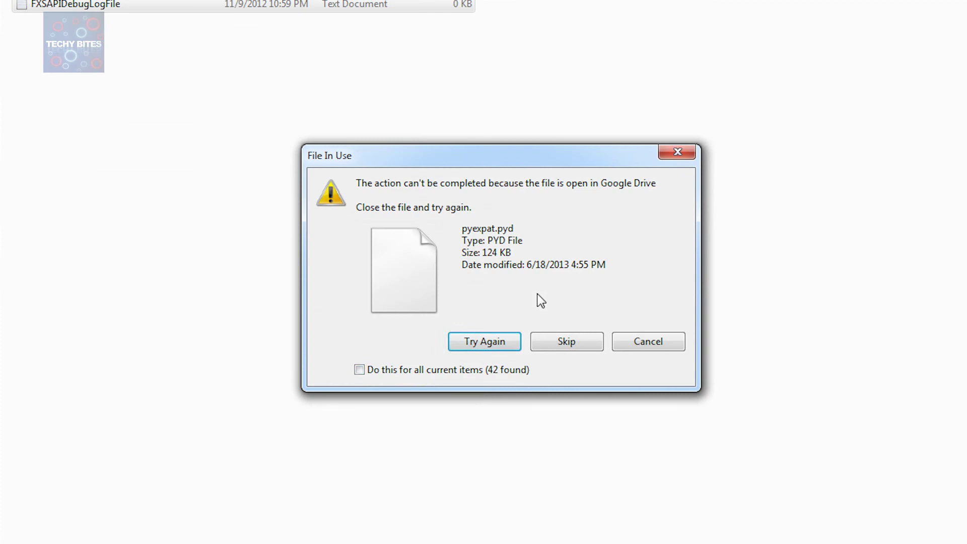
{"action": "left_click", "coordinate": [398, 370]}
{"action": "left_click", "coordinate": [565, 347]}
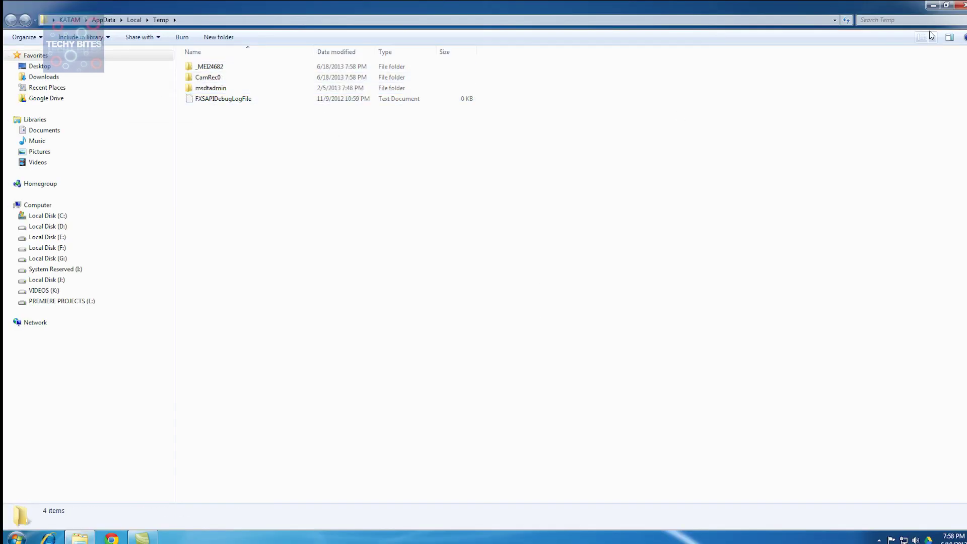
Step: Close the Temp window and open the Prefetch folder through Run, granting access
{"action": "left_click", "coordinate": [962, 6]}
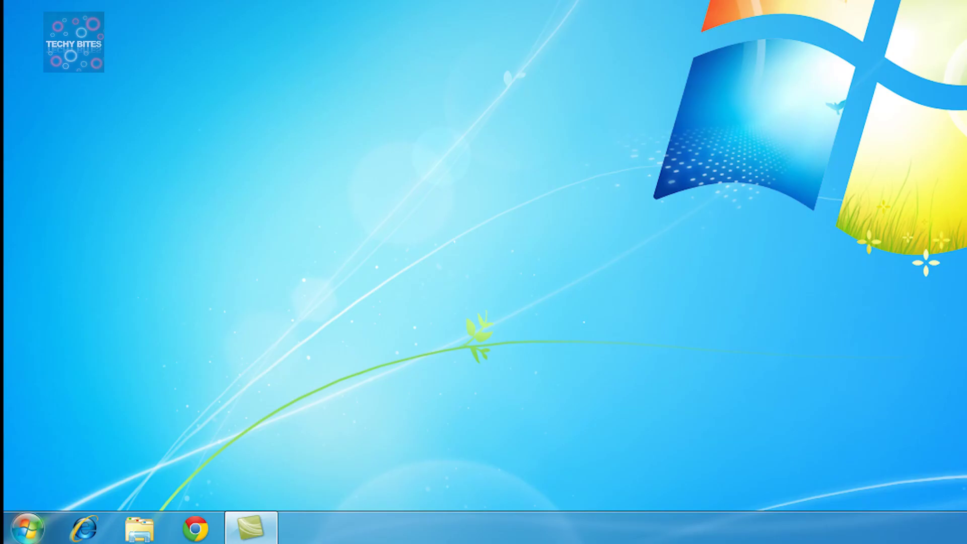
{"action": "key", "text": "super+r"}
{"action": "type", "text": "pre"}
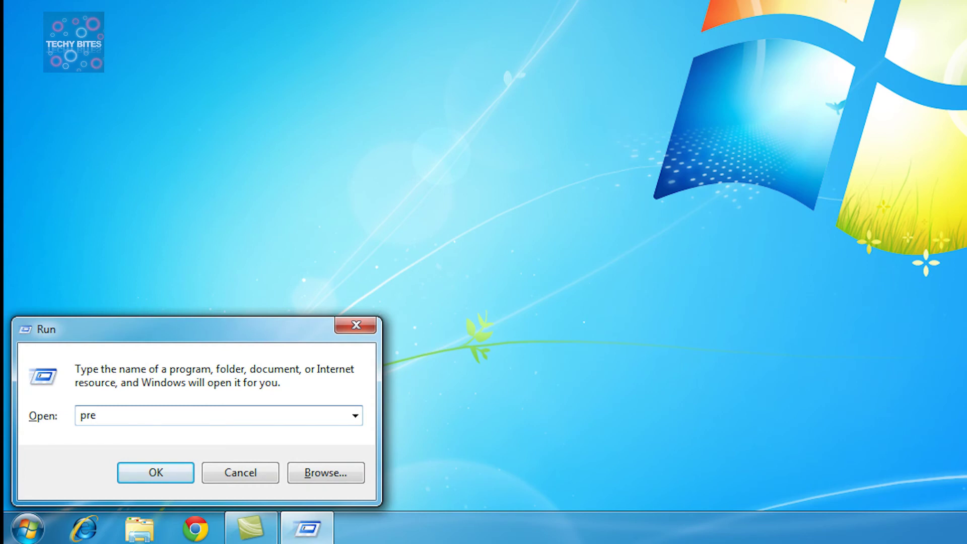
{"action": "type", "text": "fetch"}
{"action": "key", "text": "Return"}
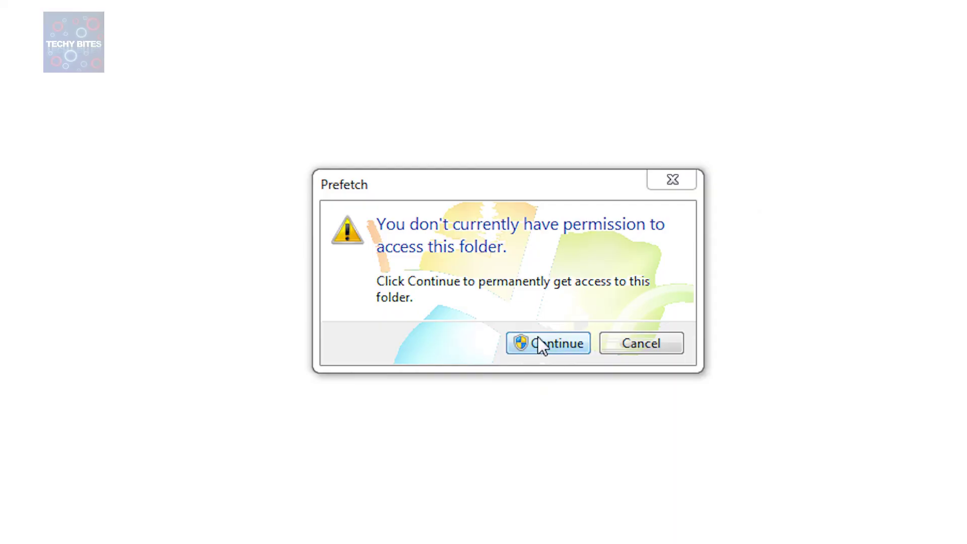
{"action": "left_click", "coordinate": [542, 345]}
Step: Delete all 137 Prefetch items to the Recycle Bin
{"action": "key", "text": "ctrl+a"}
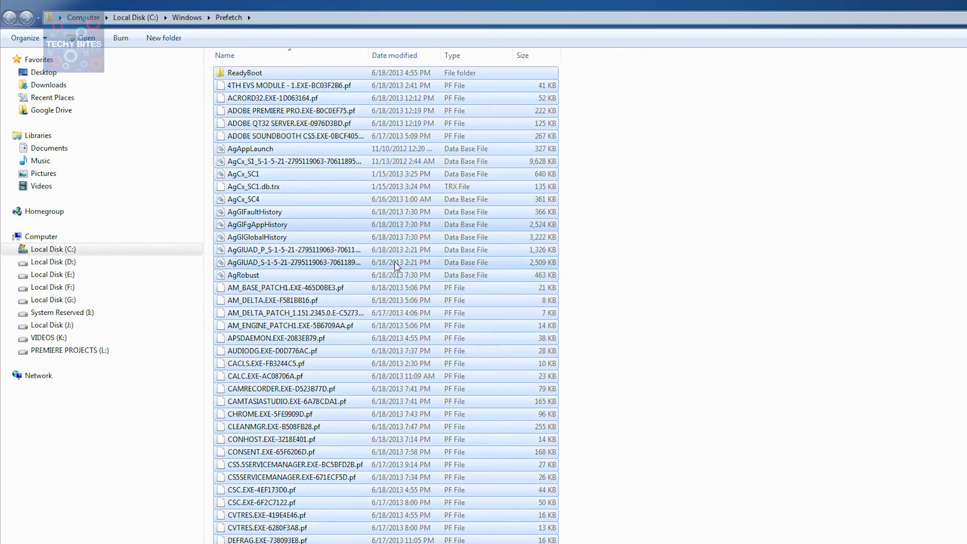
{"action": "right_click", "coordinate": [396, 263]}
{"action": "left_click", "coordinate": [435, 420]}
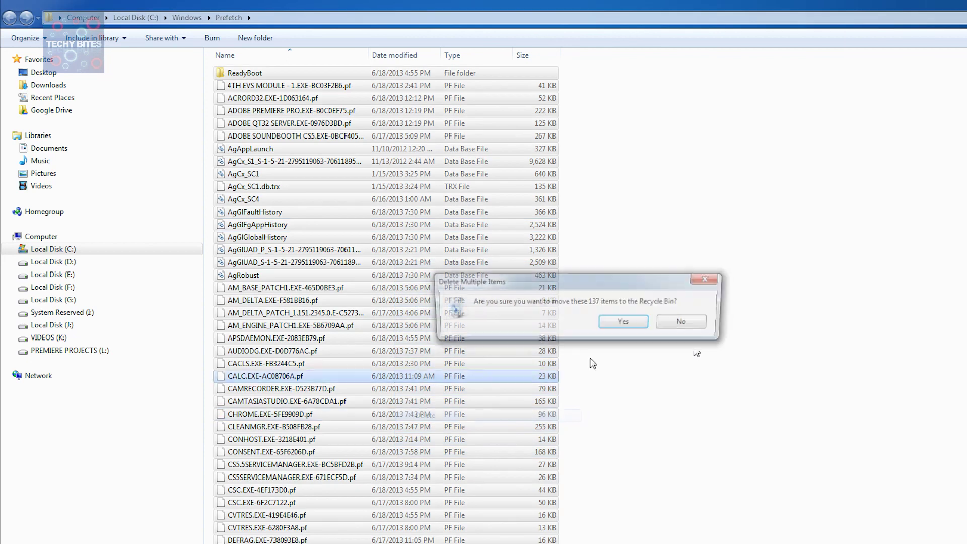
{"action": "left_click", "coordinate": [624, 325]}
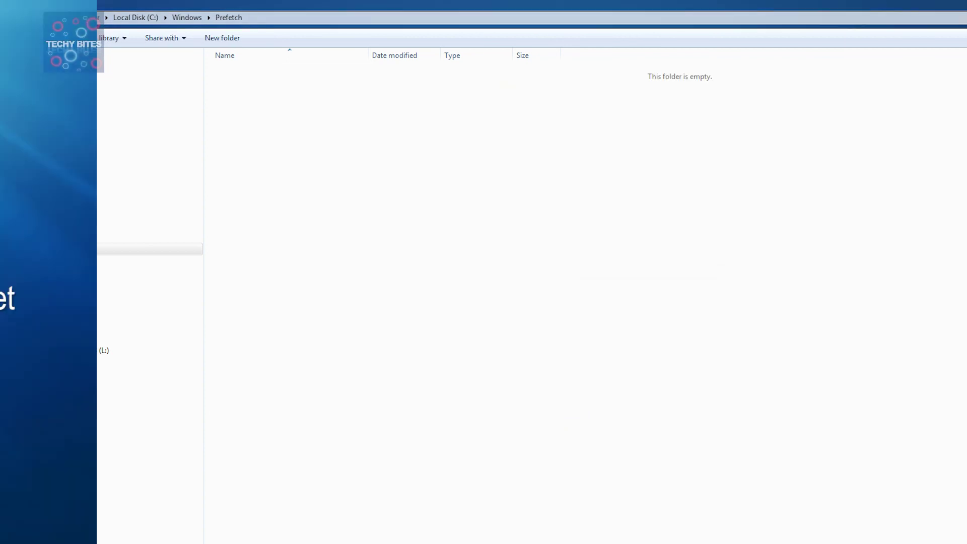